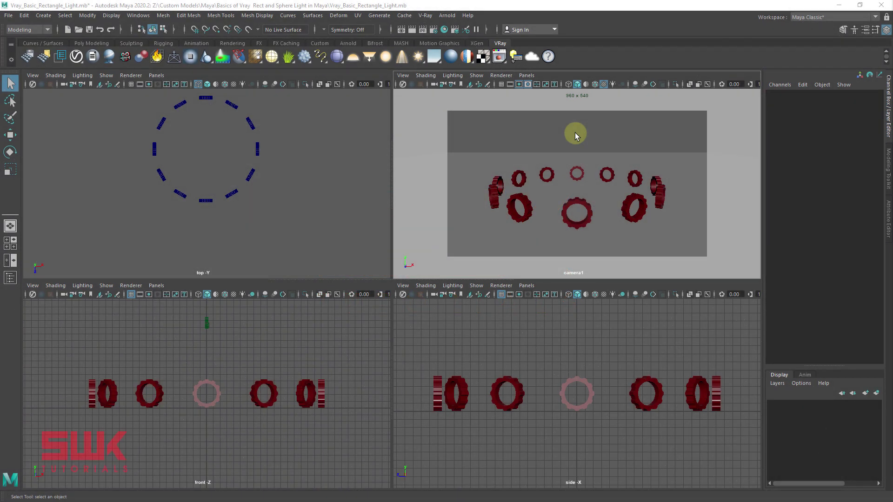
Create a V-Ray rectangle light and start an IPR render in the V-Ray frame buffer
key(w)
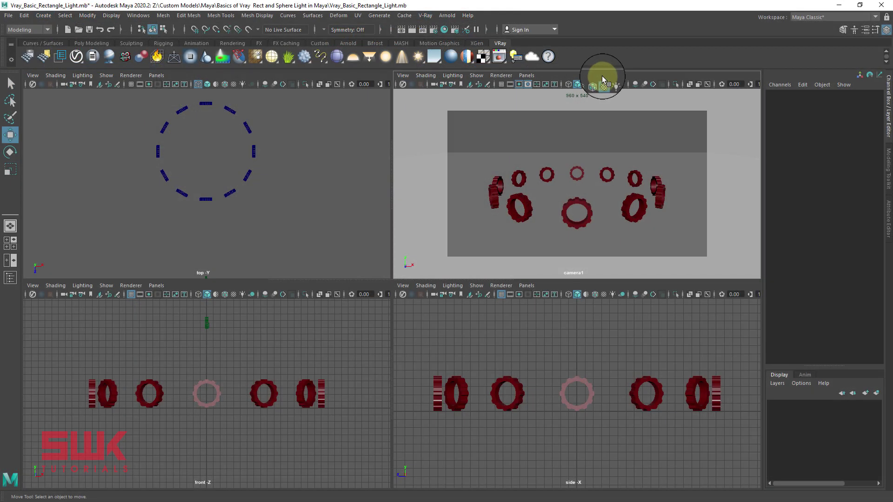
click(369, 57)
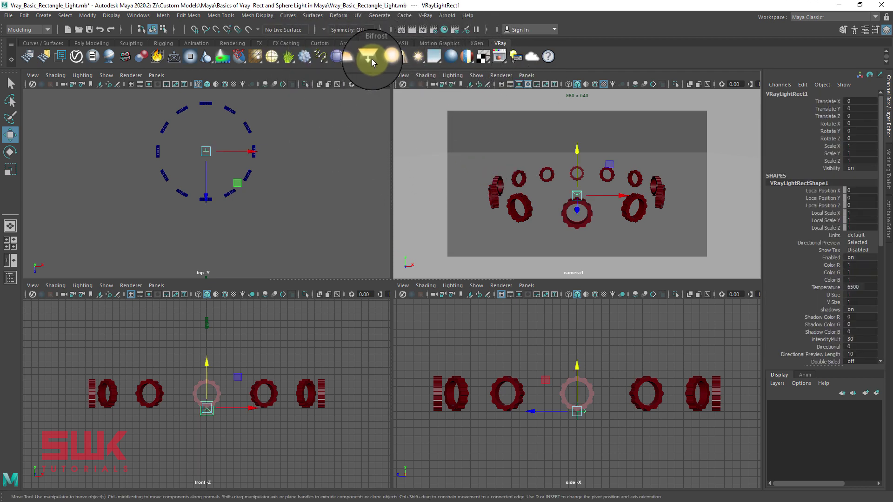
click(500, 56)
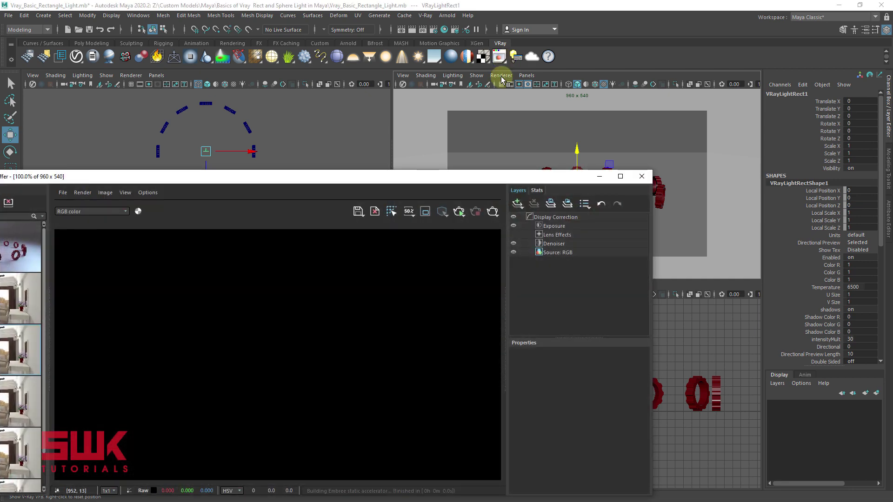
click(458, 212)
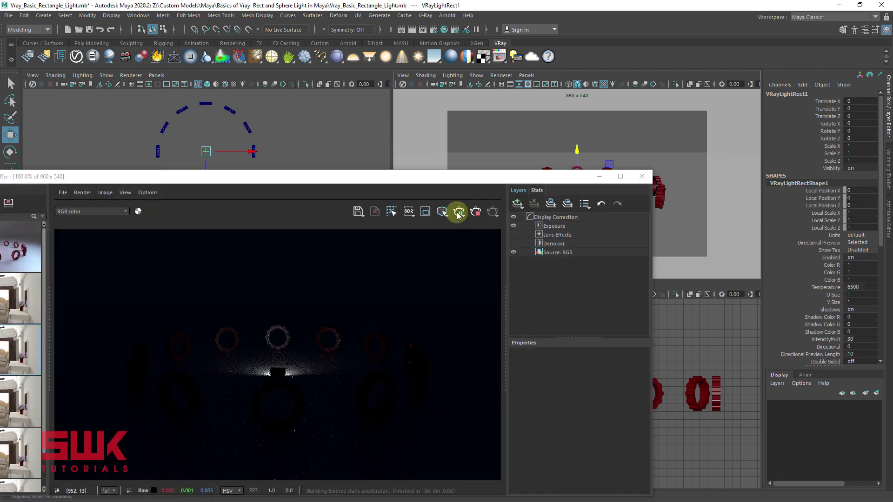
Raise VRayLightRect1 on Y to a height of 11.565 above the gear ring
click(577, 154)
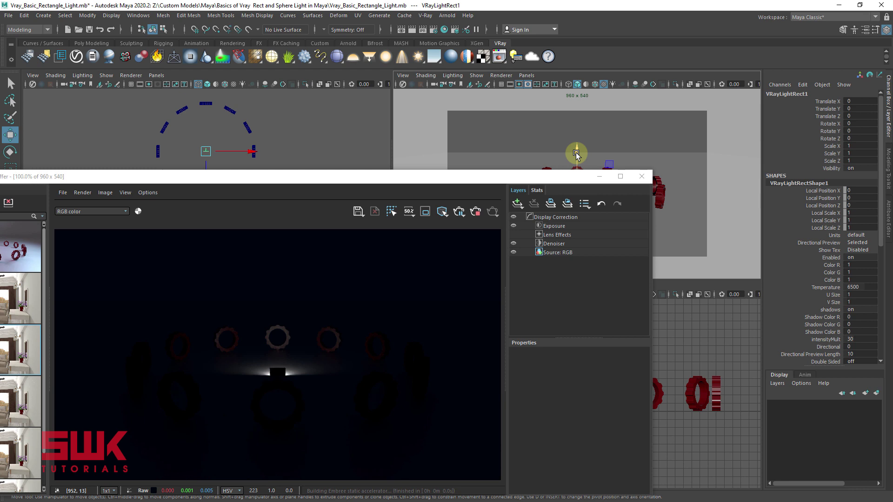
drag(576, 155, 571, 95)
key(q)
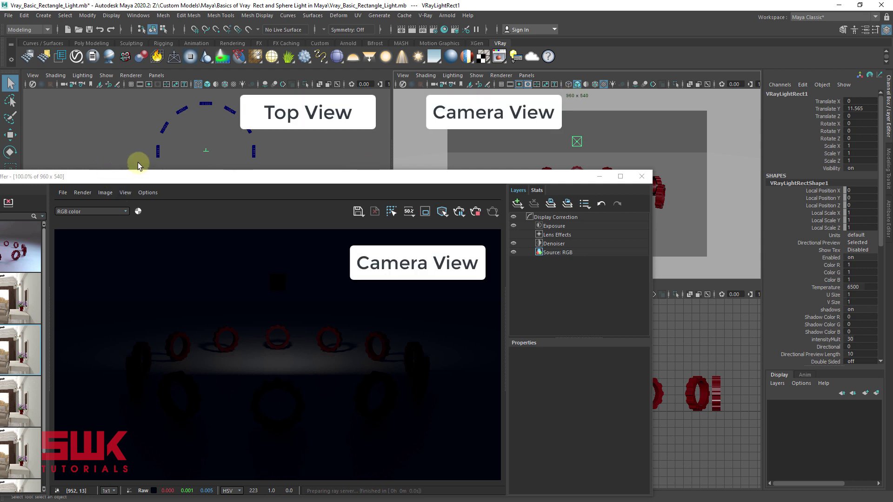
scroll(203, 155, up, 2)
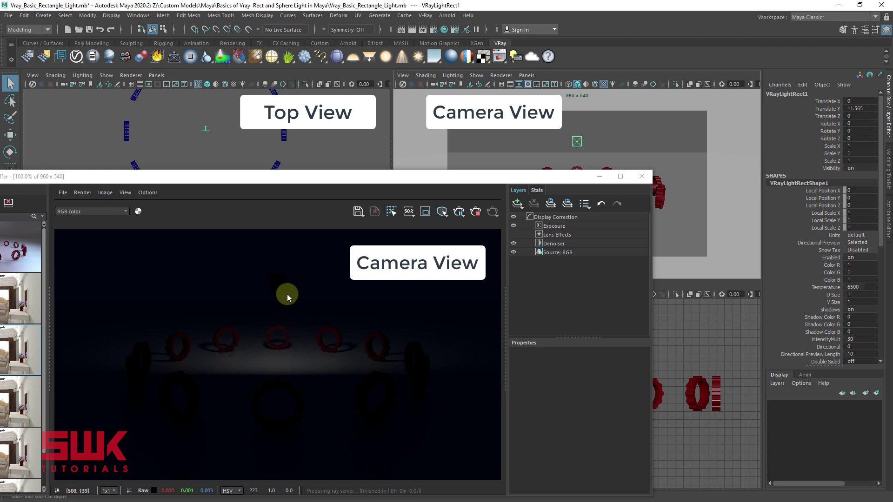
Set VRayLightRect1's Rotate Y to 180 and Rotate X to -90 in the Channel Box
click(860, 130)
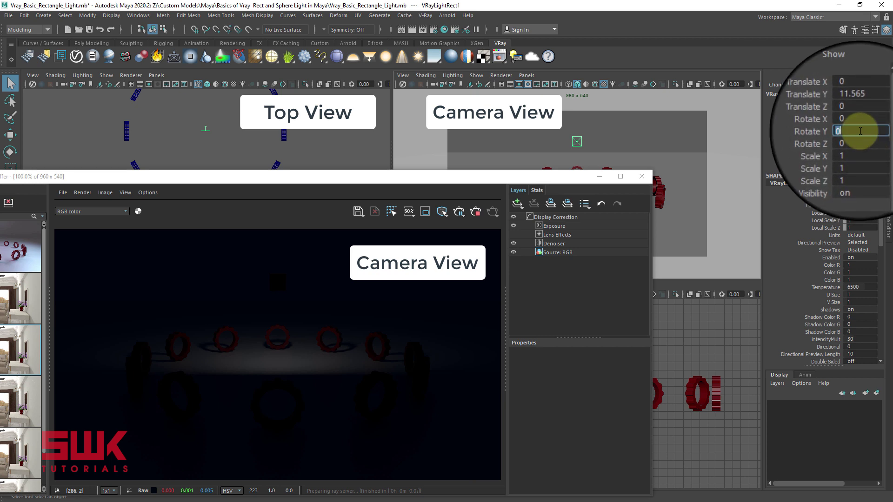
text(180)
key(Return)
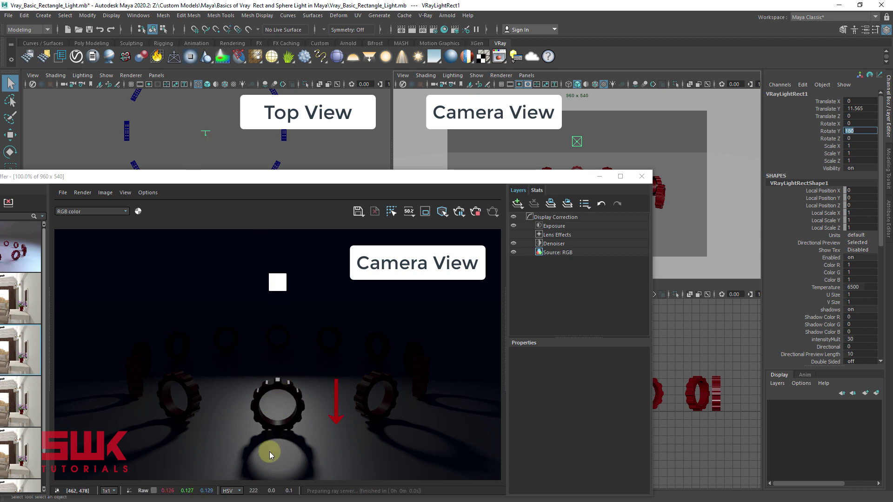
click(860, 123)
text(-90)
key(Return)
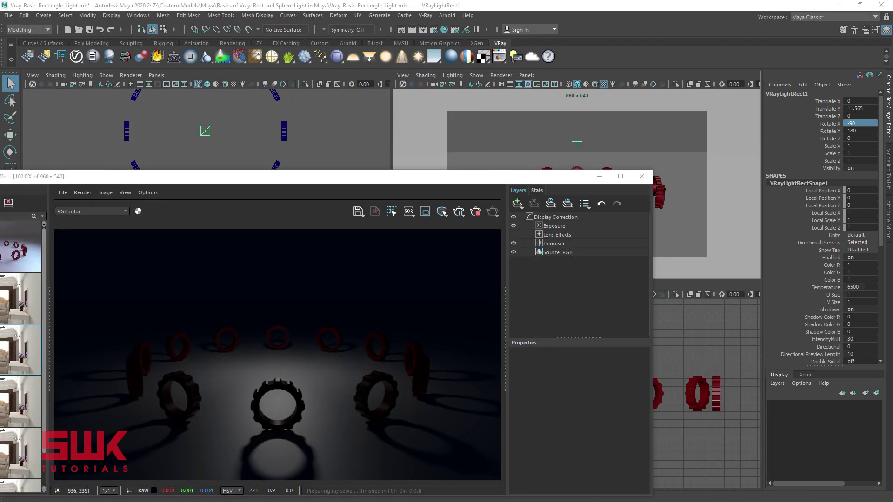
Toggle the light's Enabled off and on, then raise Intensity multiplier from 30 to 350
click(577, 143)
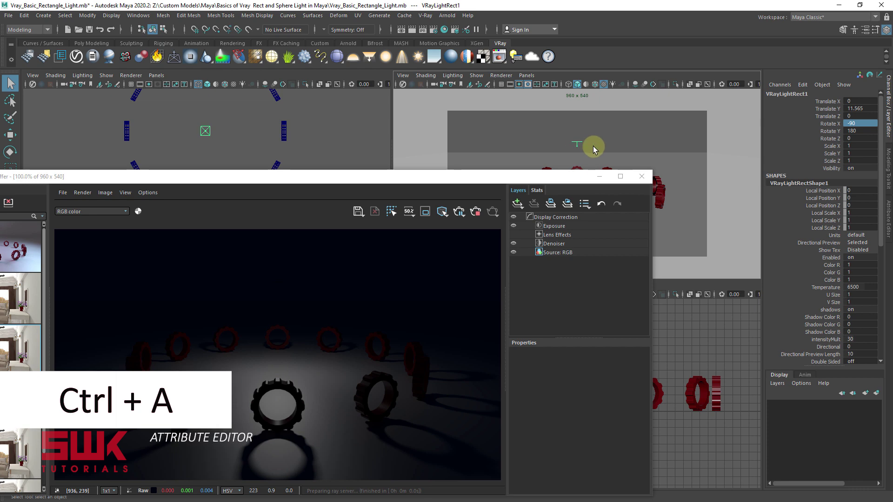
key(ctrl+a)
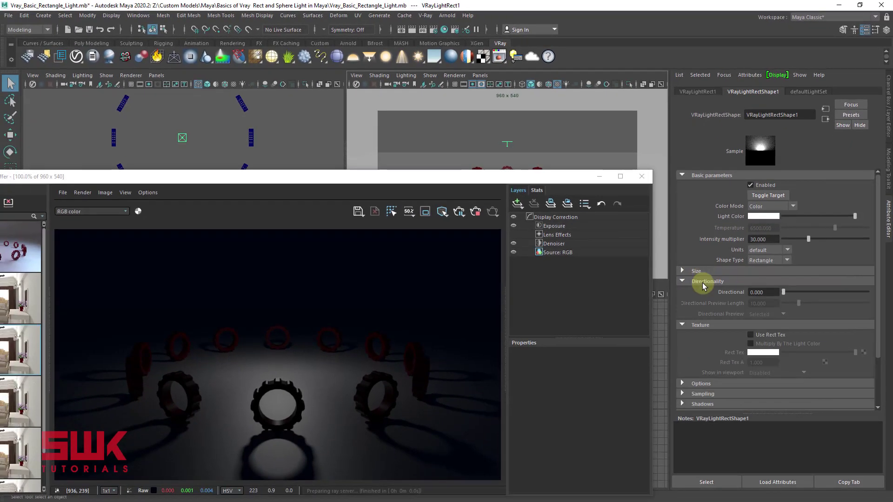
click(701, 281)
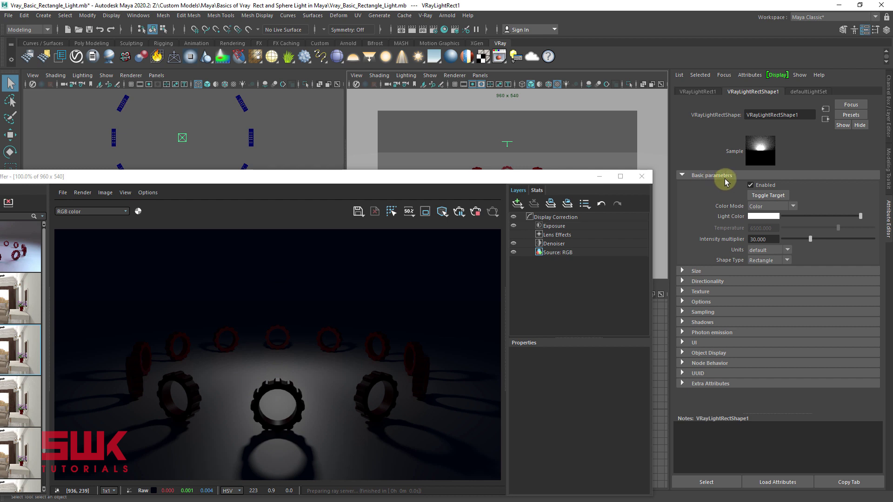
click(750, 186)
click(751, 185)
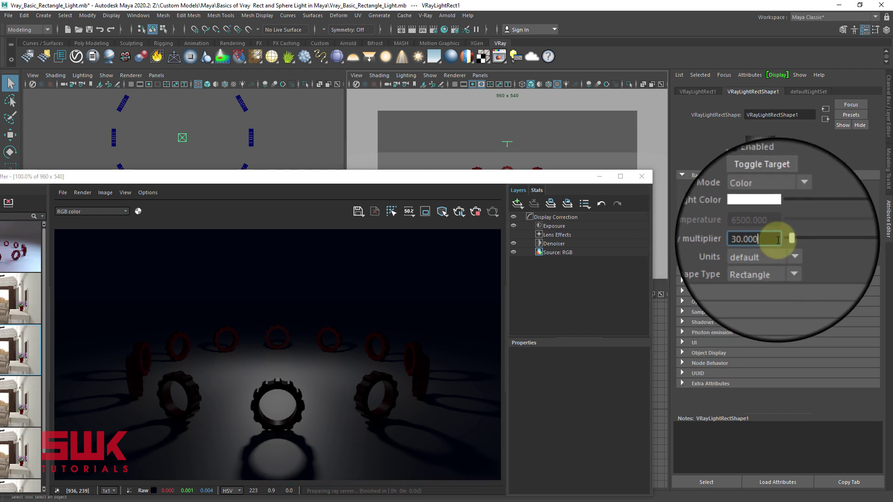
double_click(731, 235)
text(100)
key(Return)
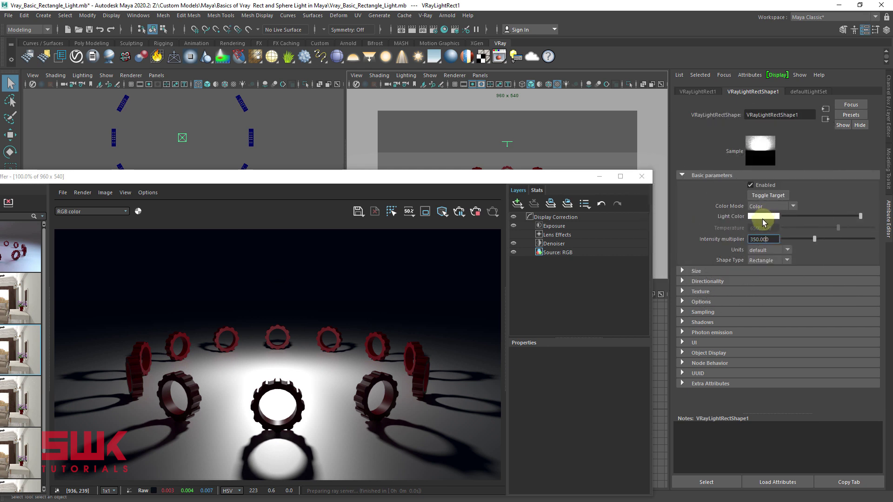
Tint the light colour with added saturation, then switch its colour mode to Temperature
click(763, 218)
drag(711, 252, 761, 240)
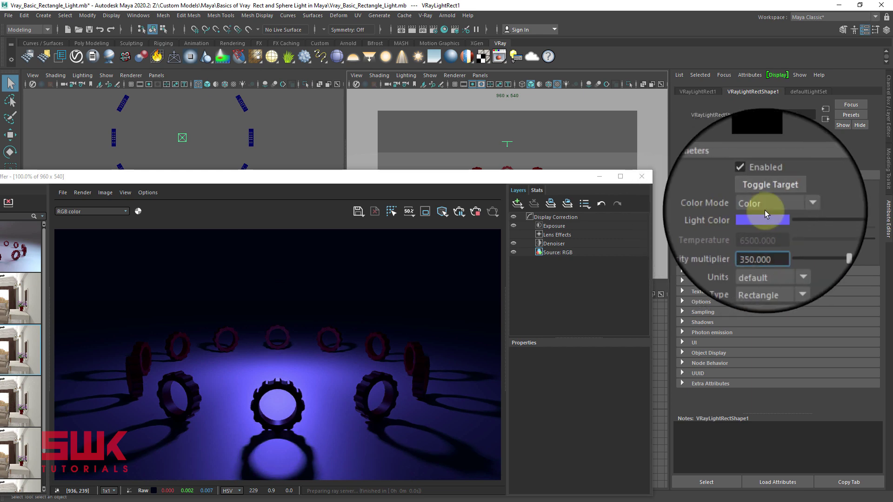
click(765, 210)
click(765, 224)
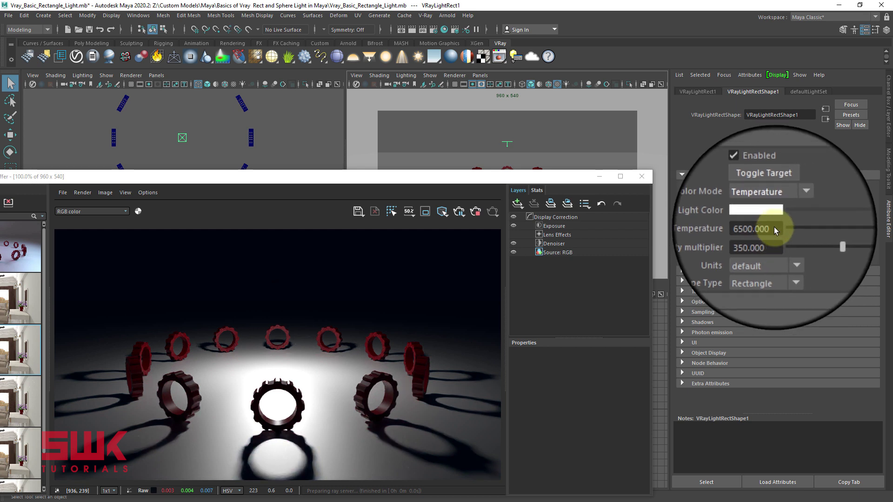
Try light temperatures of 3000, 5000, 7000, 9000 and 11000, settling on 6500
click(773, 227)
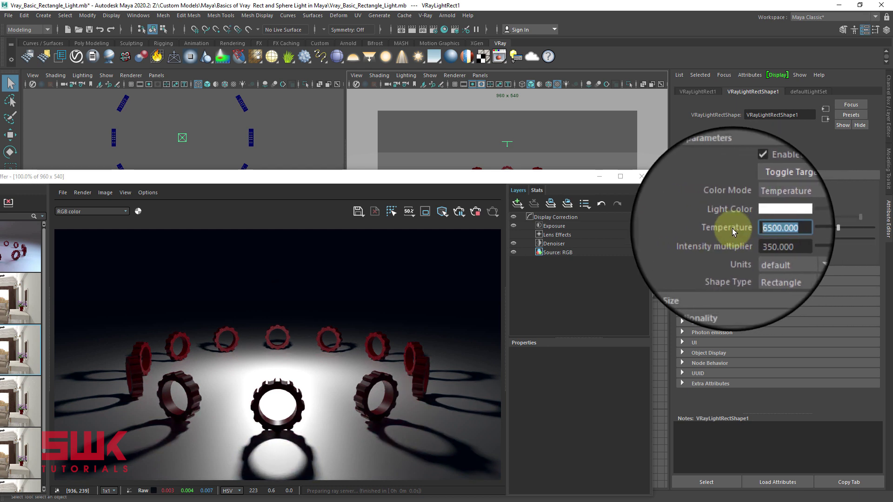
text(3000)
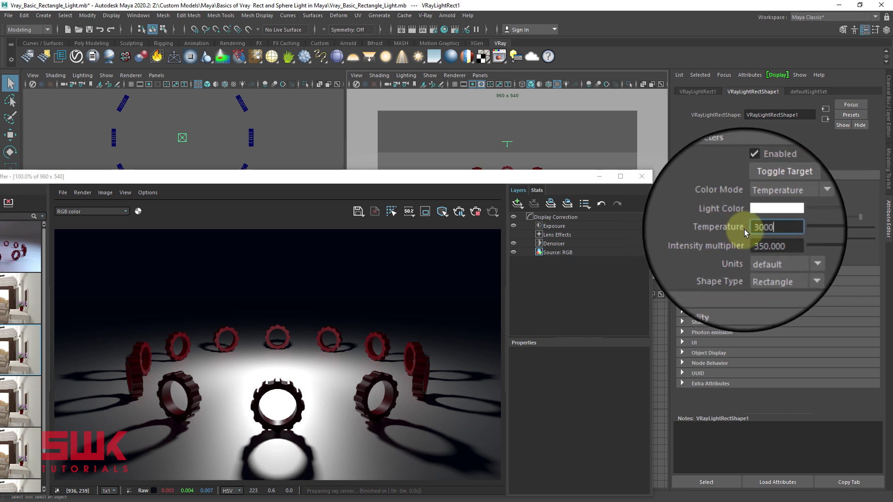
key(Return)
text(5000)
key(Return)
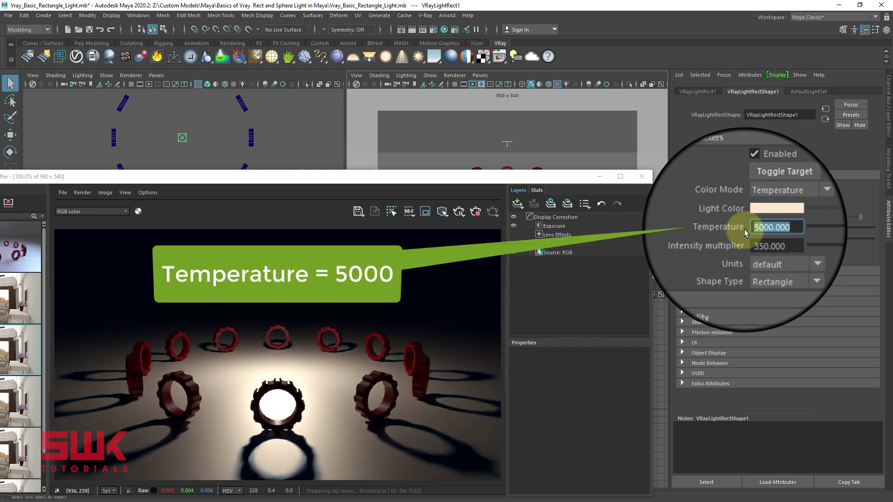
text(7000)
key(Return)
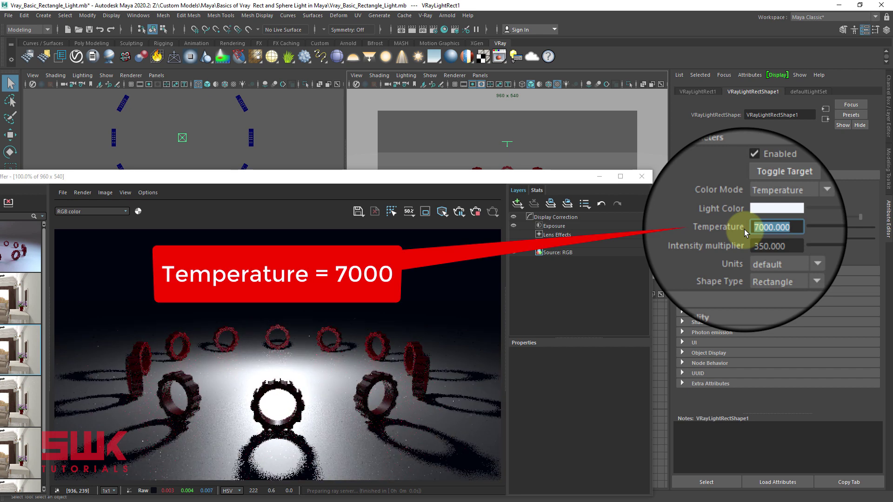
text(9000)
key(Return)
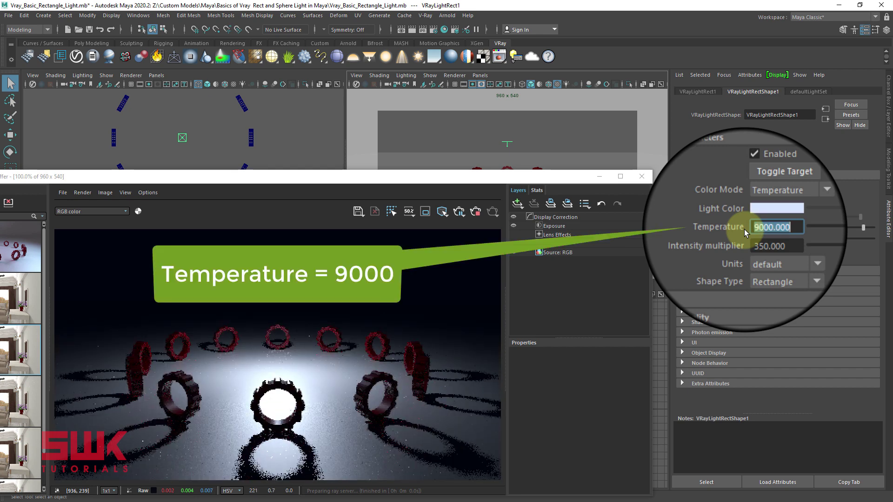
text(11000)
key(Return)
text(6500)
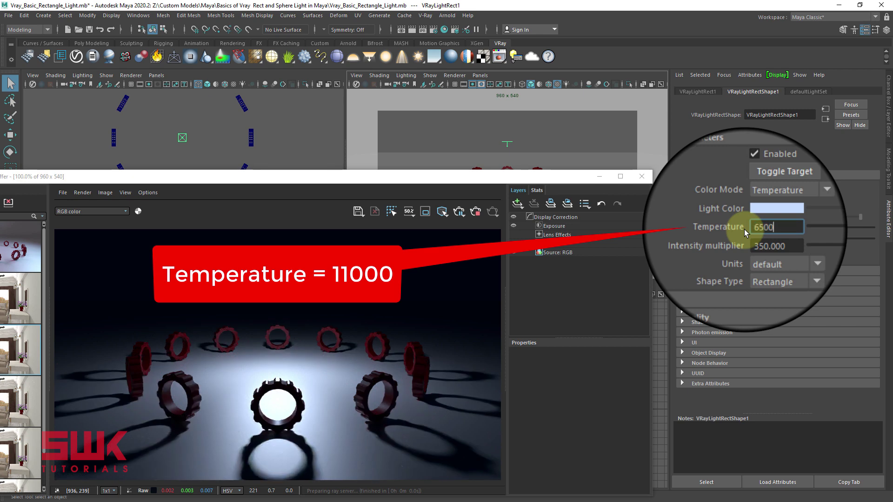
key(Return)
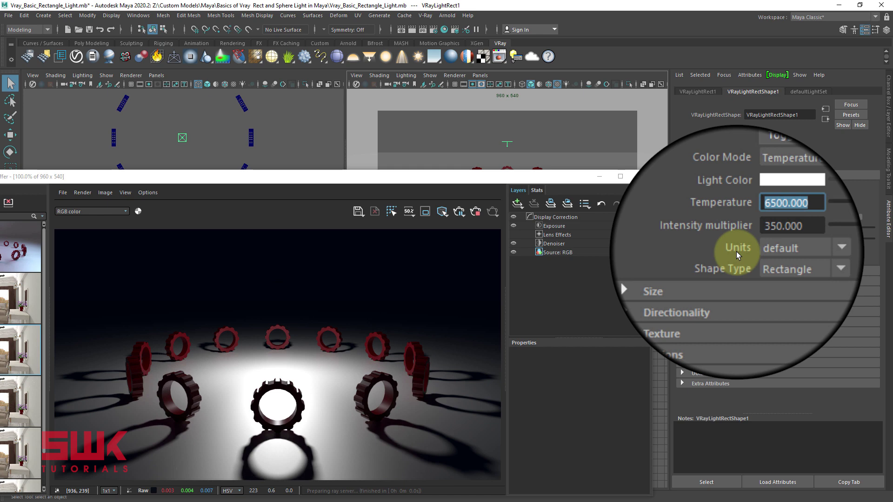
Set the light's intensity Units to Watts and save the current render to VFB history
click(761, 250)
click(769, 288)
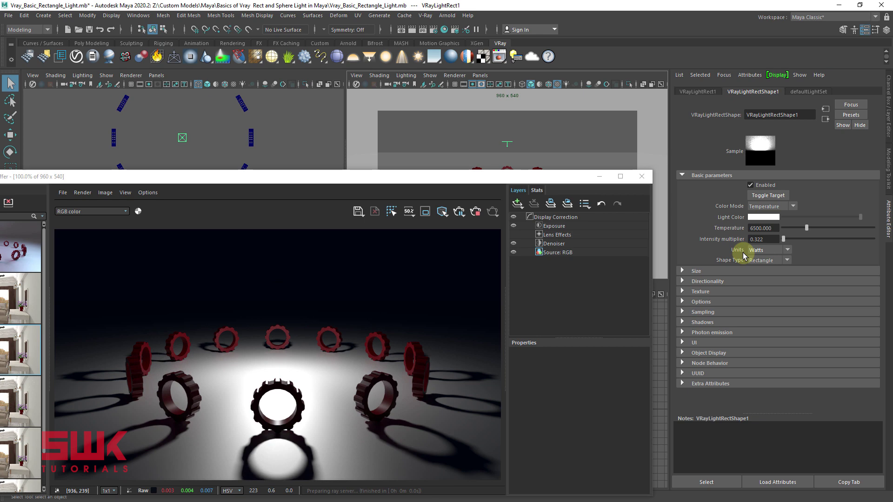
drag(405, 176, 459, 158)
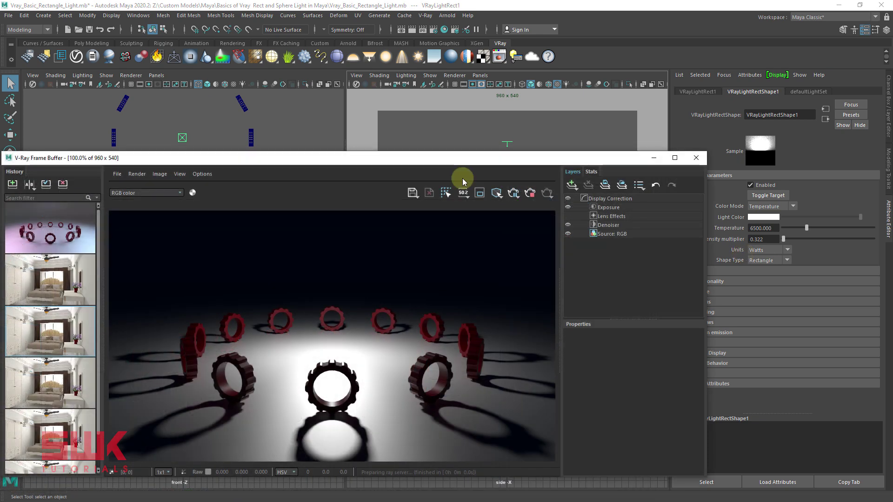
click(13, 184)
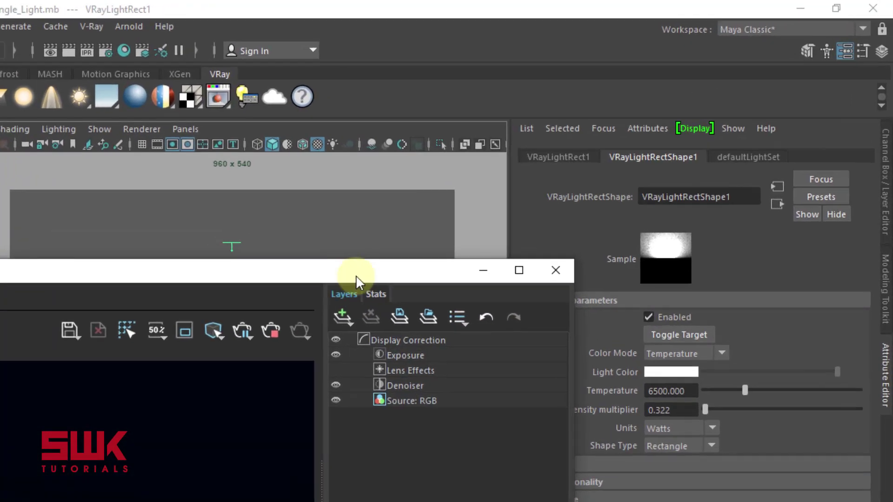
Set the rectangle light's U size and V size both to 5
drag(356, 275, 266, 274)
click(539, 326)
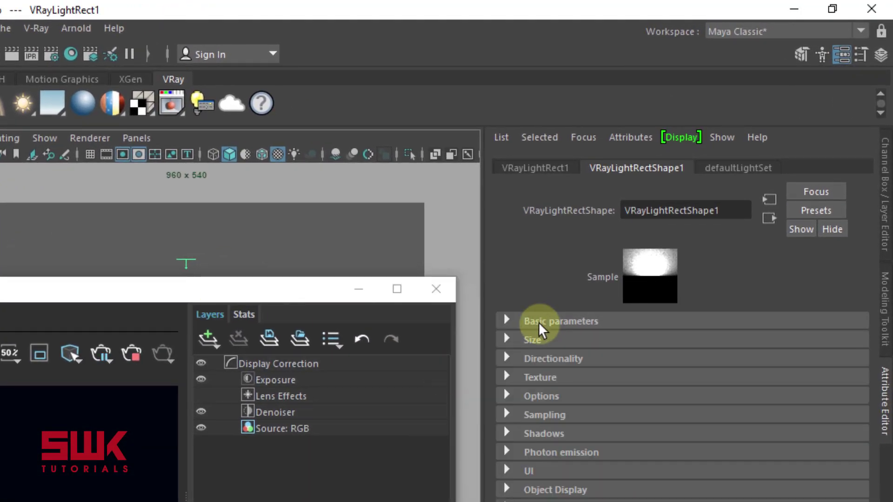
click(541, 340)
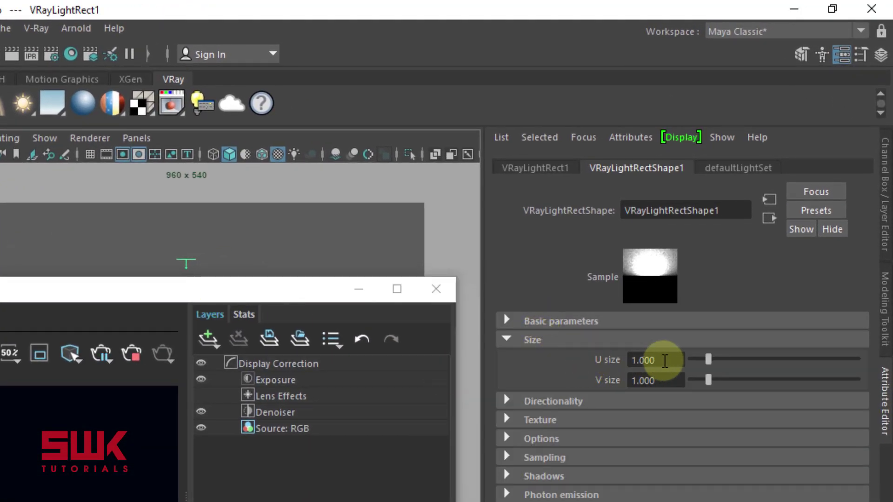
double_click(666, 360)
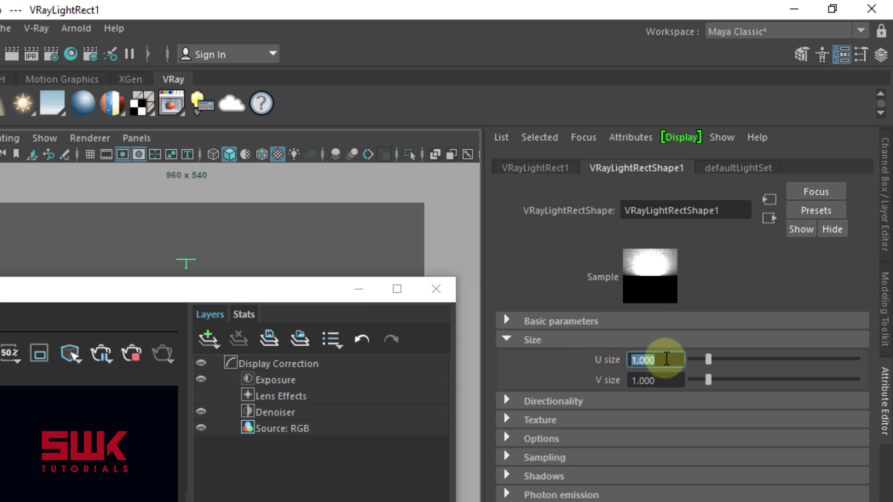
text(5)
key(Return)
key(Tab)
text(5)
key(Return)
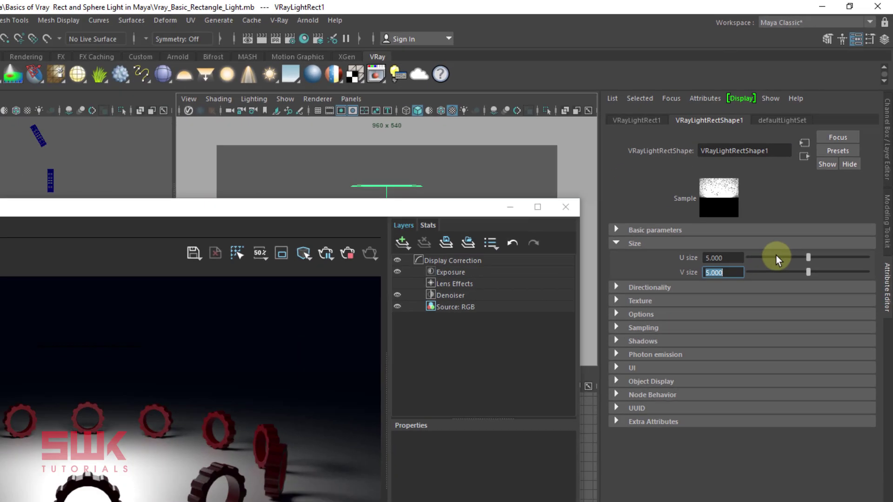
drag(260, 169, 317, 166)
Save the 5-by-5 light render to history, assign A and B, and drag the split line
click(17, 187)
click(34, 188)
click(26, 289)
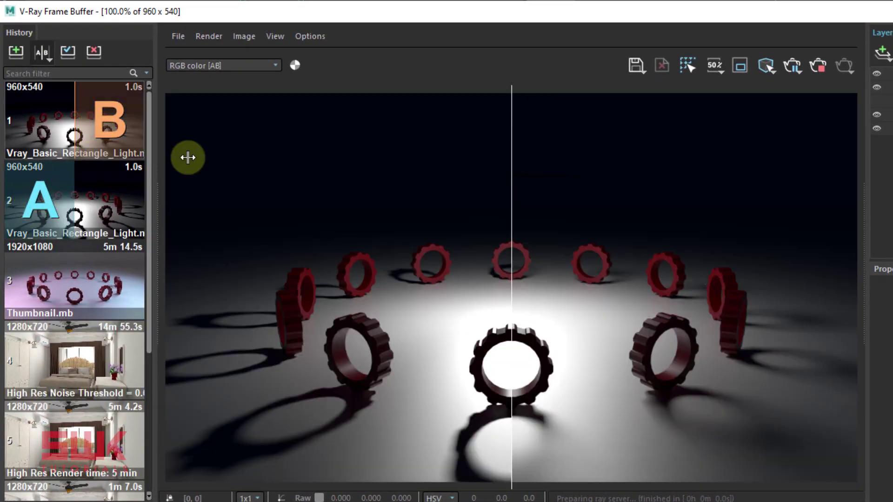
drag(513, 245, 514, 68)
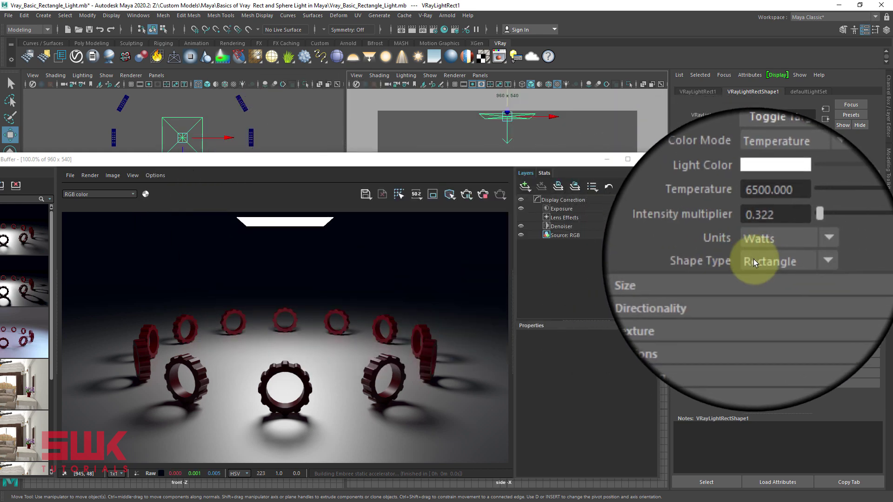
Switch the light's Shape Type to Disc, then back to Rectangle, returning to the Maya window
click(757, 260)
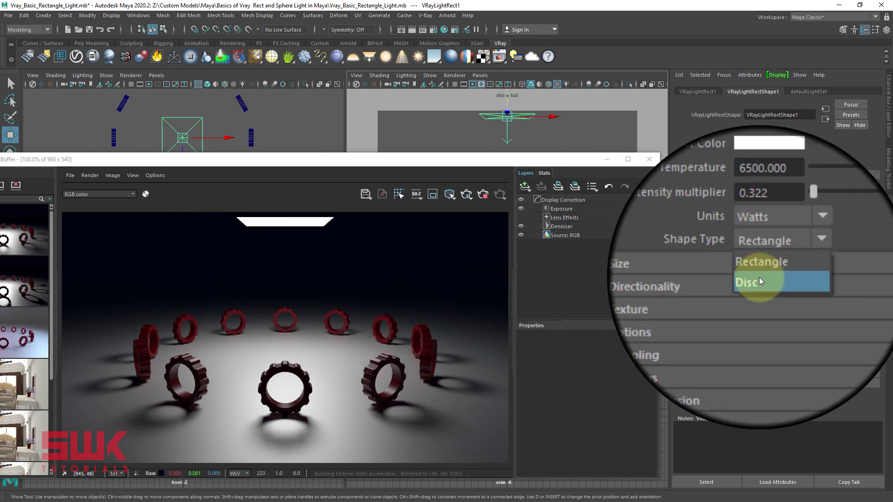
click(759, 277)
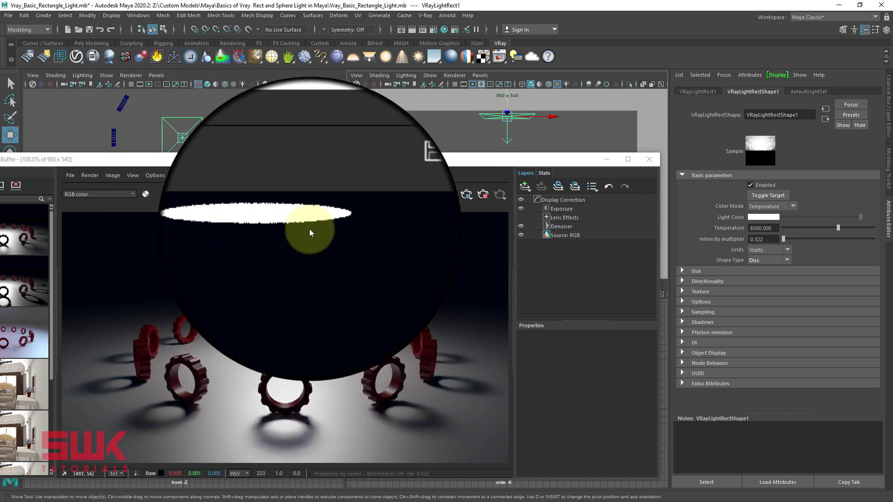
click(767, 259)
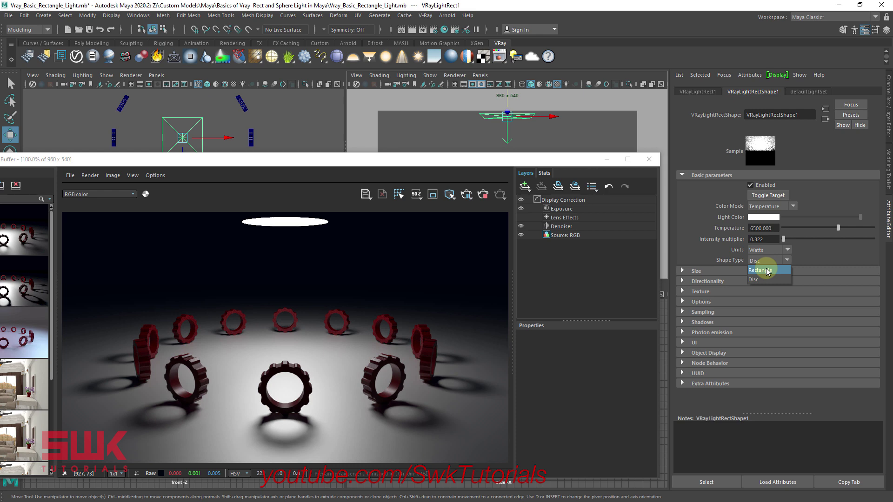
click(767, 271)
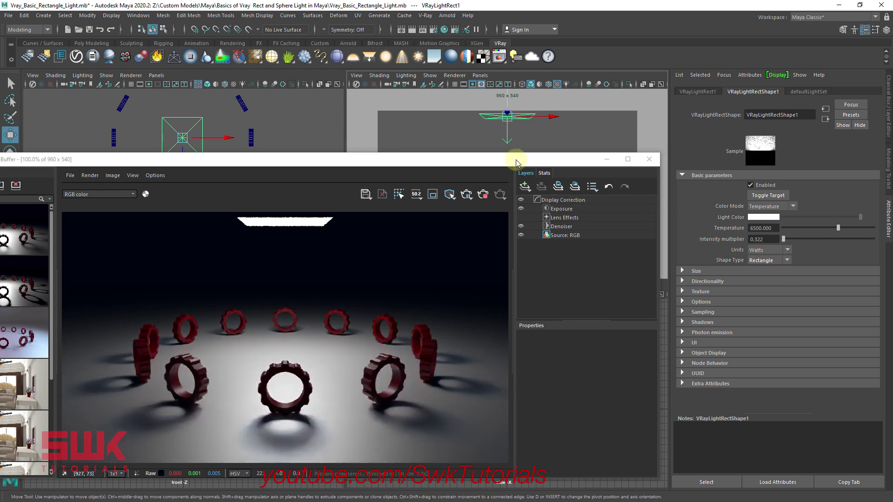
click(740, 192)
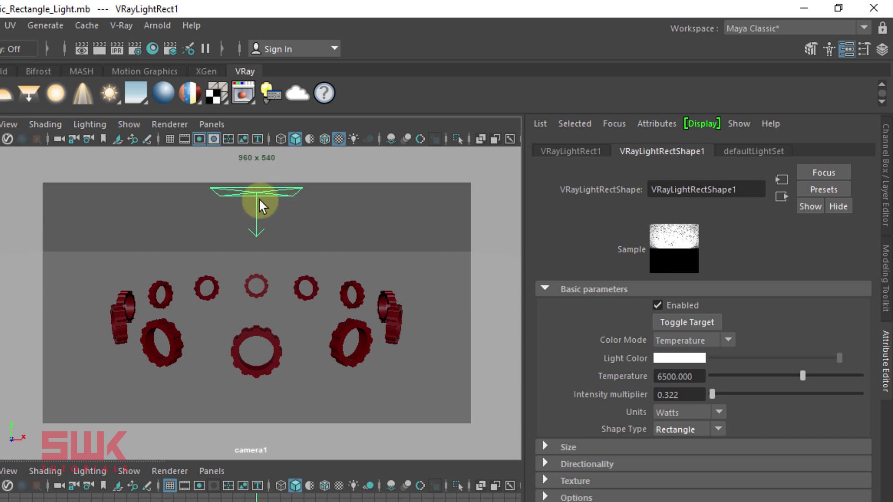
Enable Toggle Target and drag the light's target to re-aim it across the gear ring
click(670, 325)
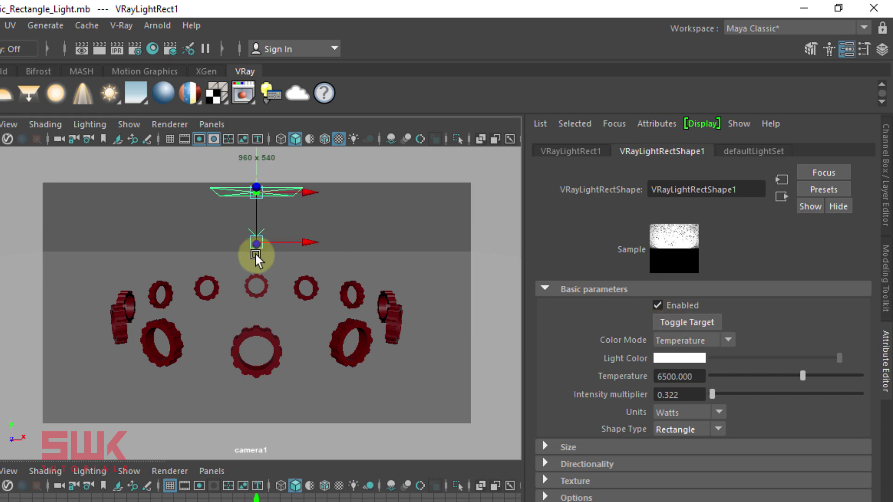
drag(258, 211, 300, 290)
drag(533, 178, 532, 176)
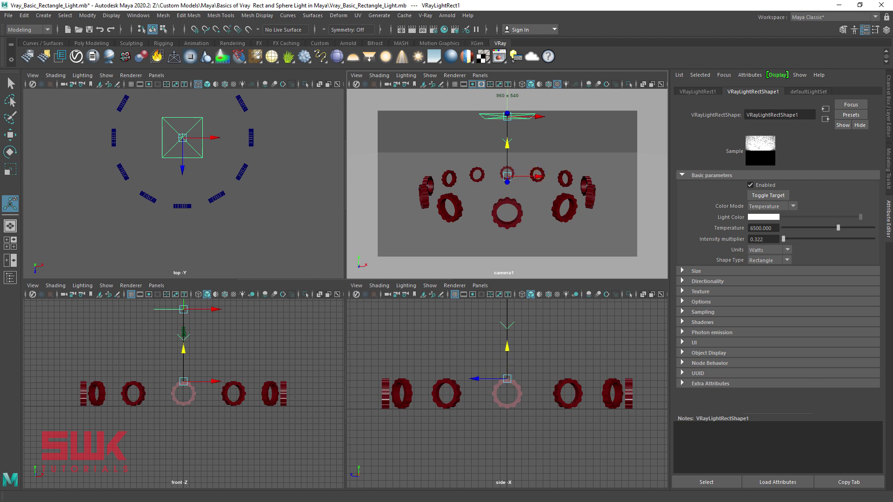
click(835, 430)
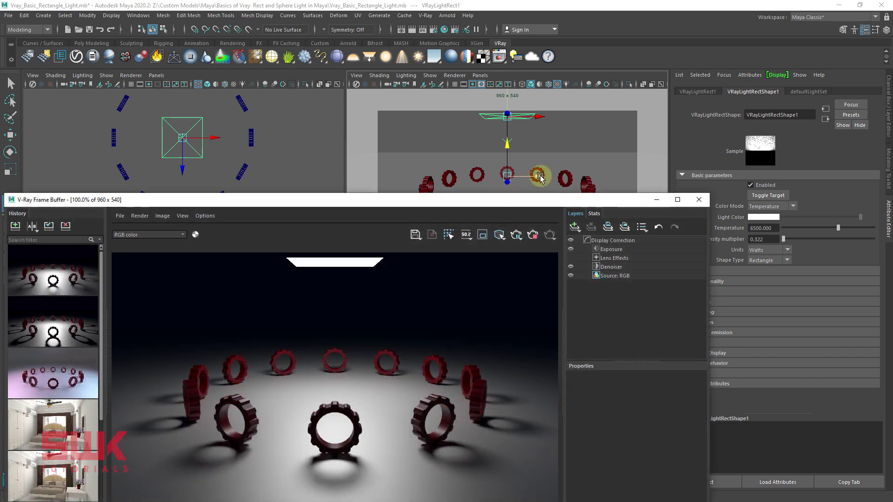
drag(533, 175, 447, 182)
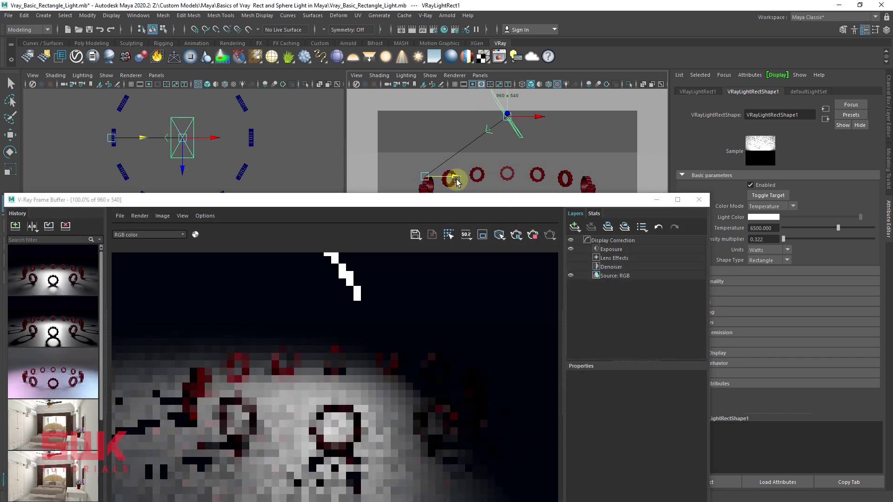
scroll(263, 144, down, 2)
drag(263, 143, 221, 176)
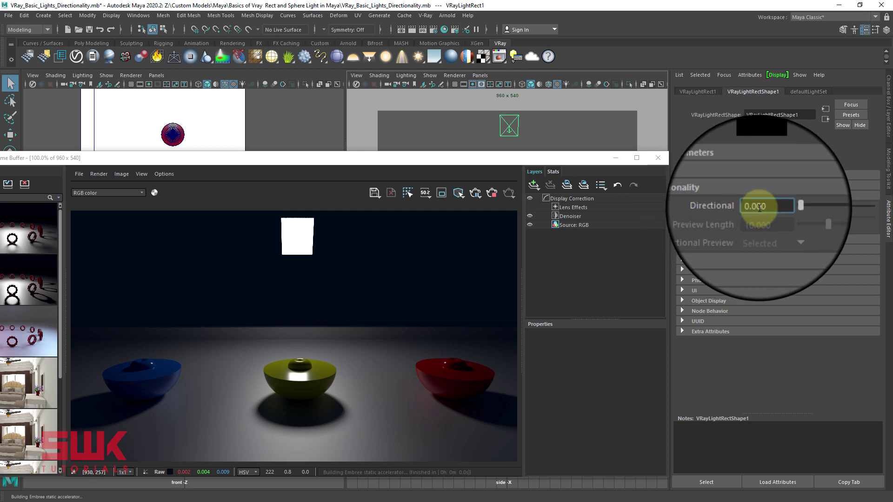
Step the Directional value through 0.5 and 0.75 up to 1
key(Return)
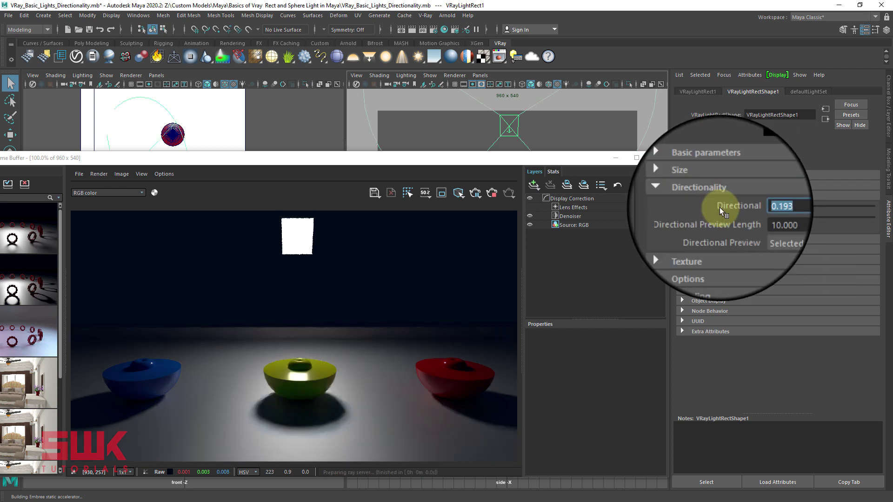
text(.)
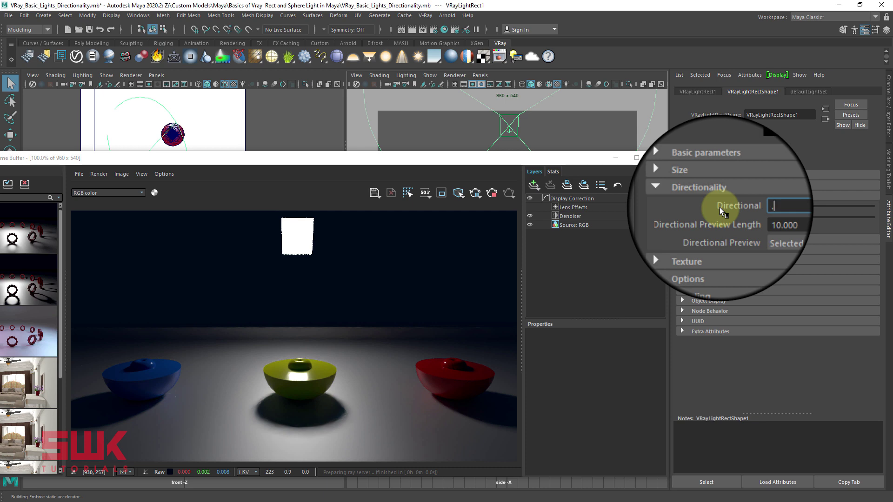
text(5)
key(Return)
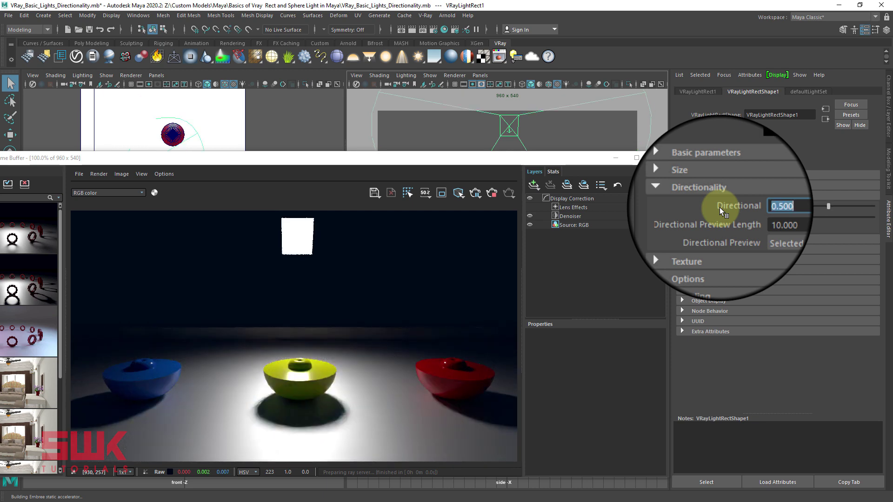
text(.75)
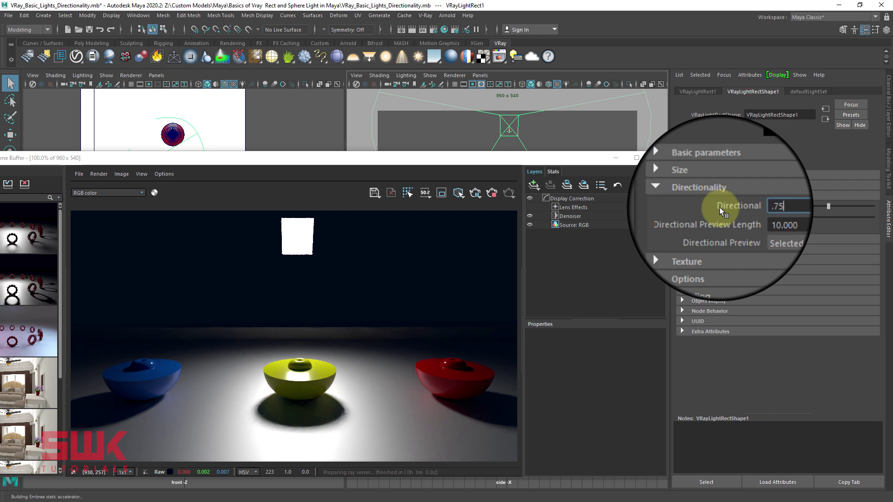
key(Return)
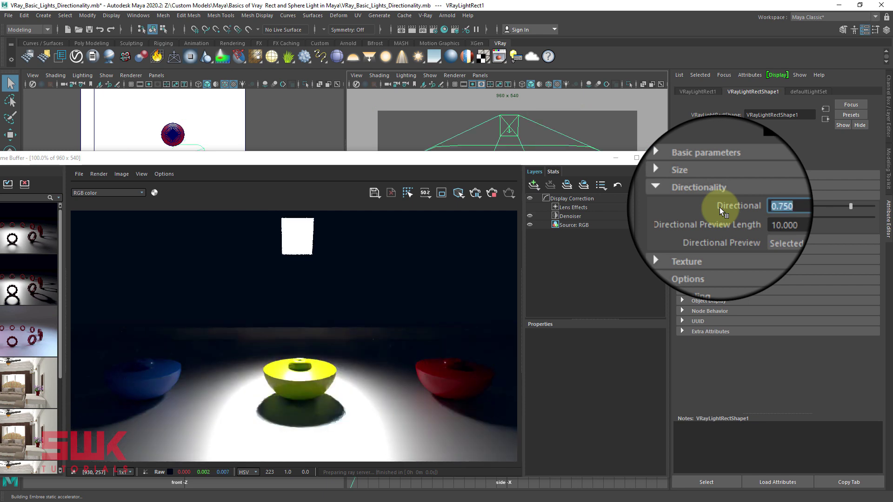
text(1)
key(Return)
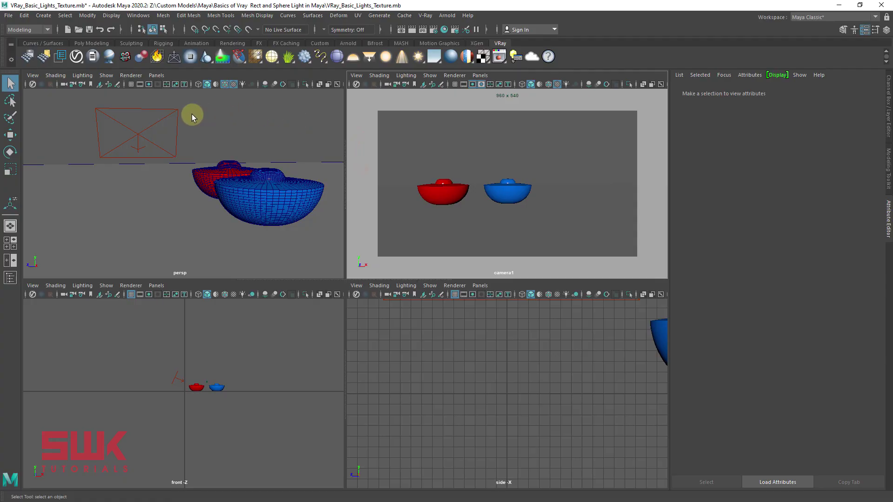
Set the rect light's Directional to 1, enable Use Rect Tex with a File texture, and render
click(137, 130)
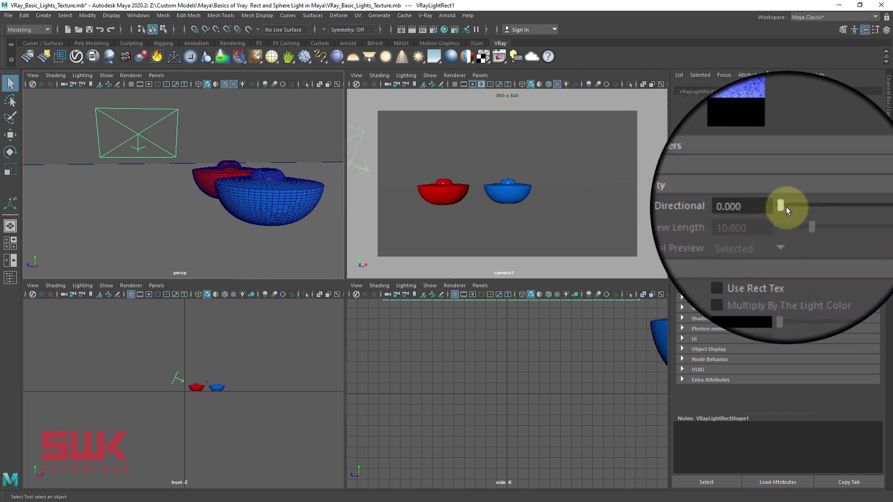
drag(751, 207, 860, 208)
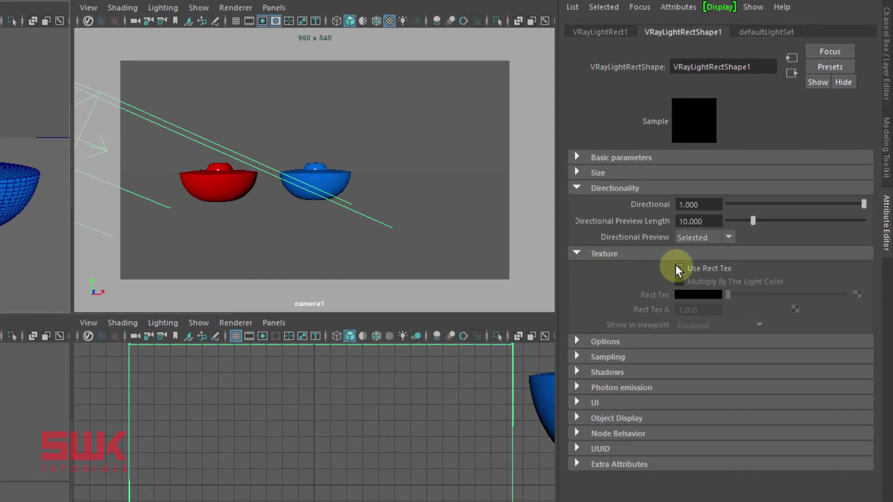
click(677, 269)
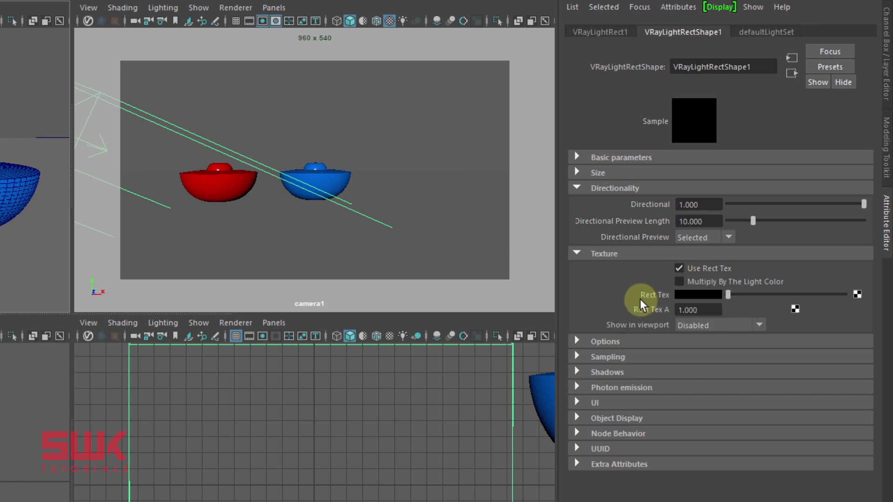
click(857, 294)
click(409, 403)
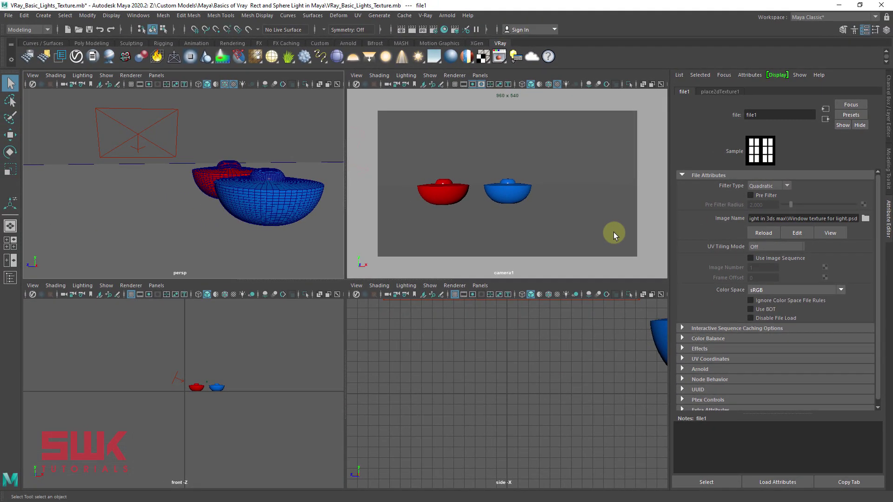
click(411, 31)
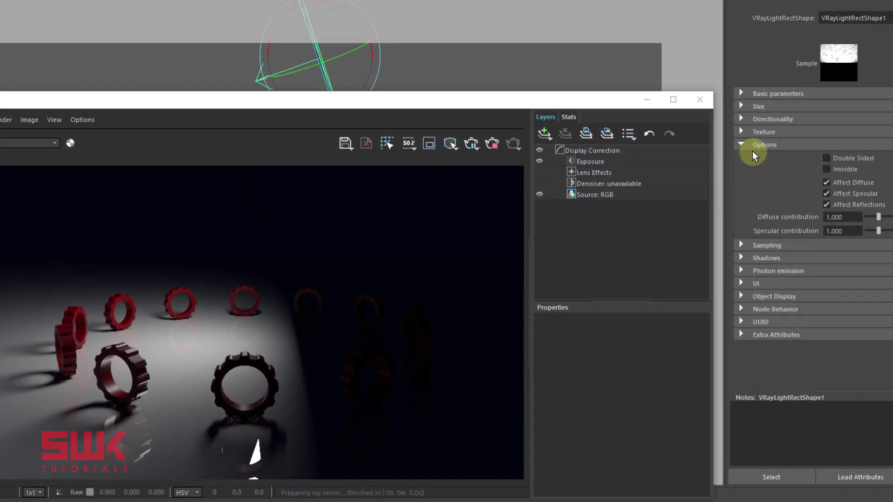
Tick Double Sided on the rectangle light and tilt it onto its side above the gears
click(825, 158)
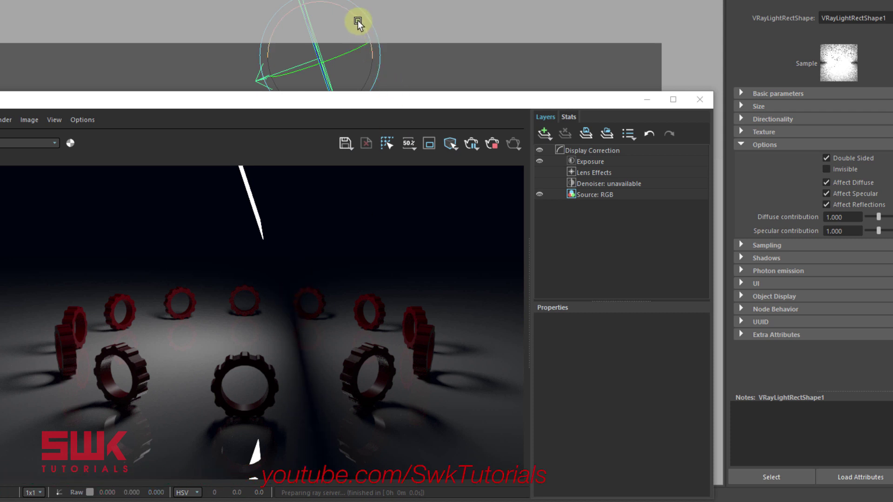
drag(358, 21, 343, 6)
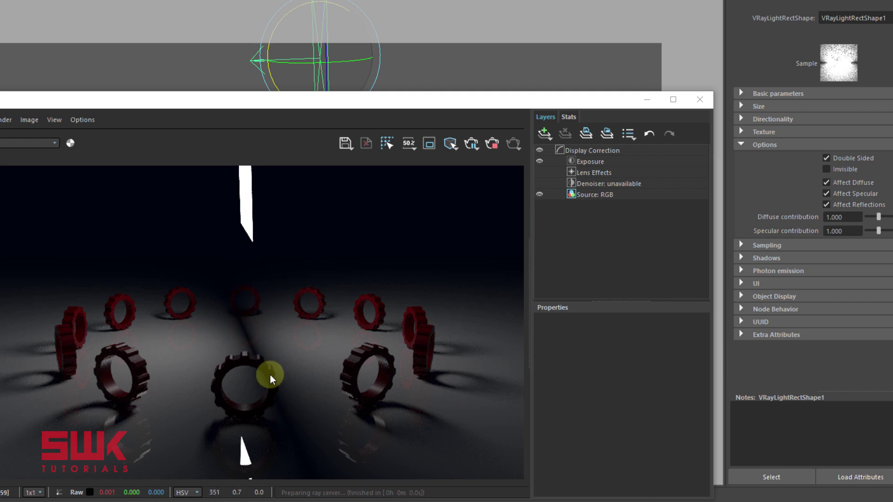
Turn off Double Sided, turn on Invisible, and untick Affect Reflections for the rectangle light
click(830, 162)
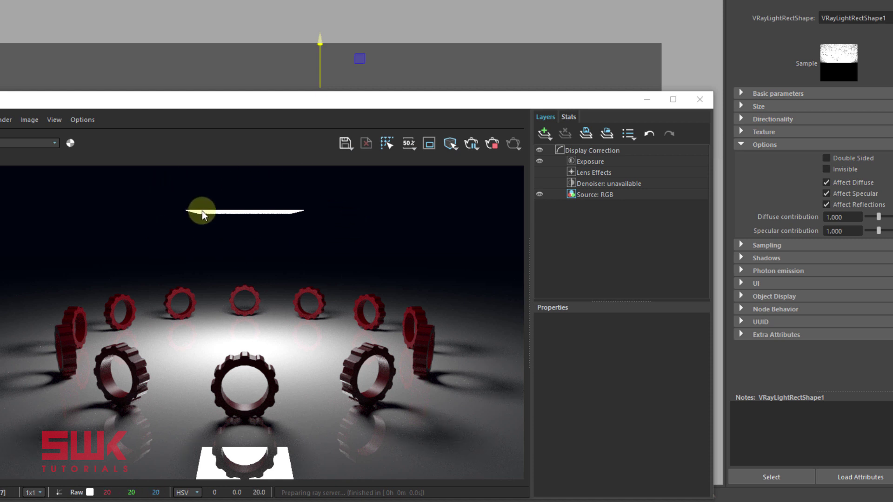
click(826, 169)
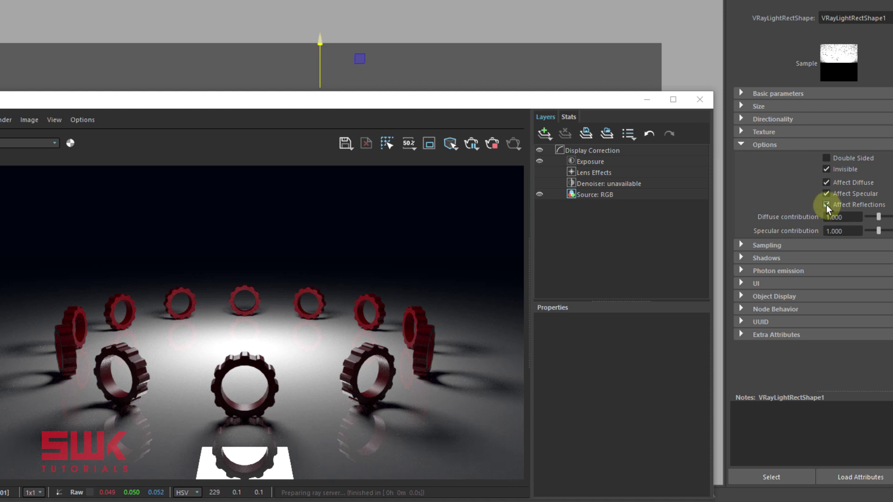
click(826, 205)
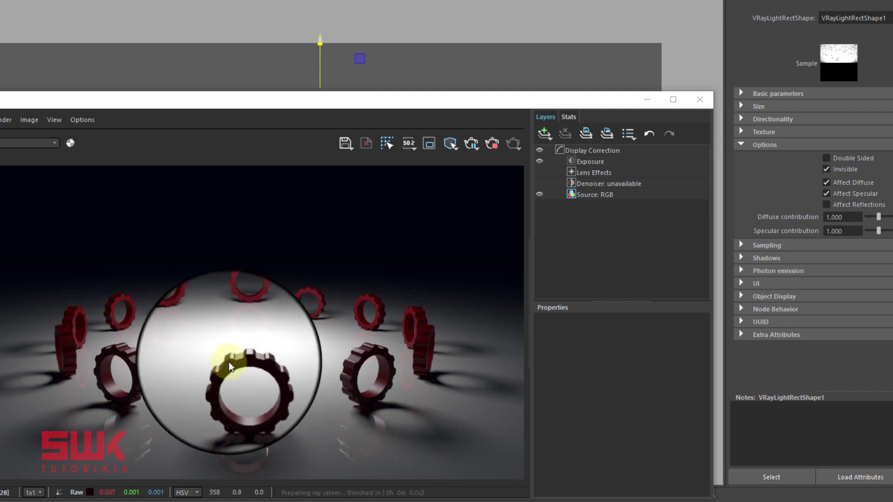
Test the light without Affect Specular and Affect Diffuse, then re-enable Reflections, Specular and Diffuse
click(827, 193)
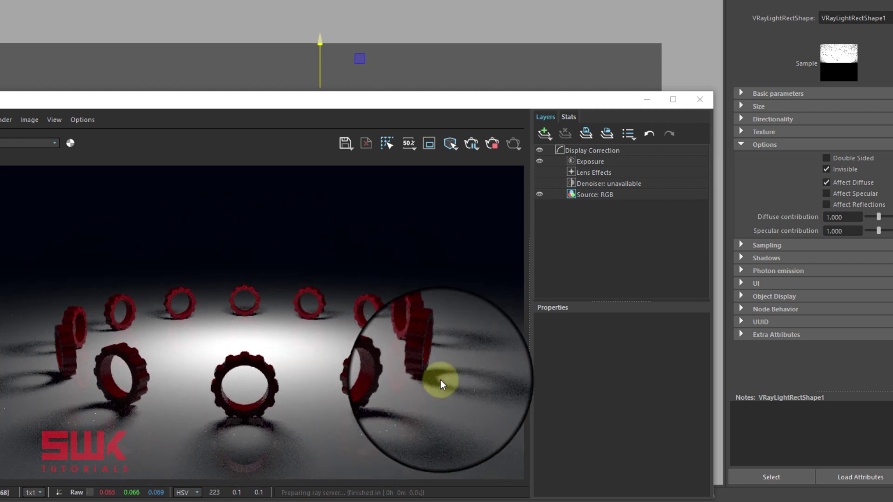
click(826, 182)
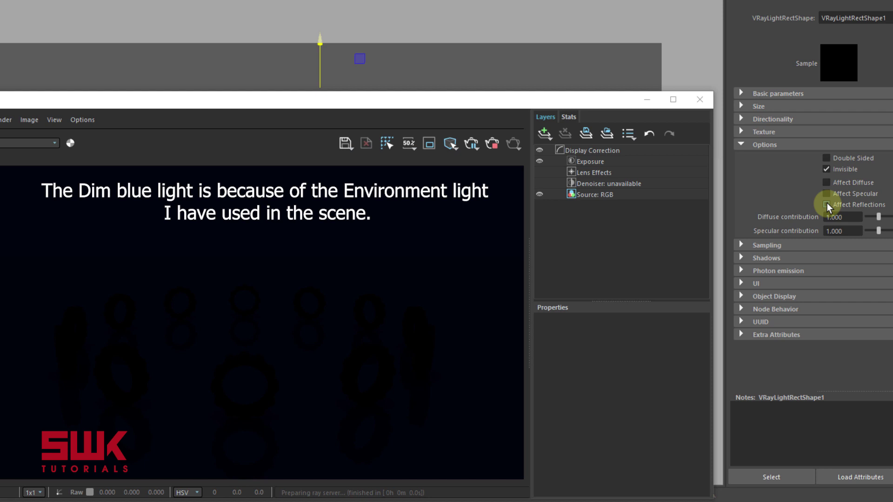
click(827, 205)
click(825, 194)
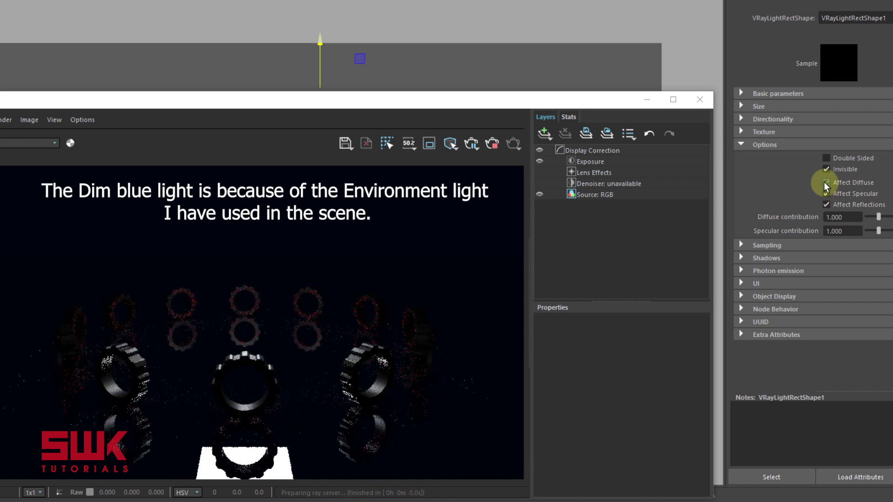
click(826, 182)
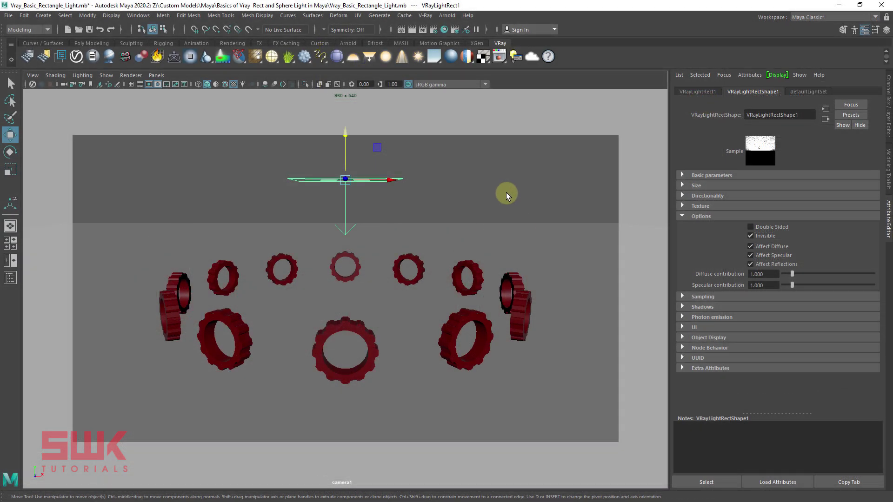
Create VRayLightSphere1 from the shelf, raise it above the gears, and start an IPR render
click(506, 192)
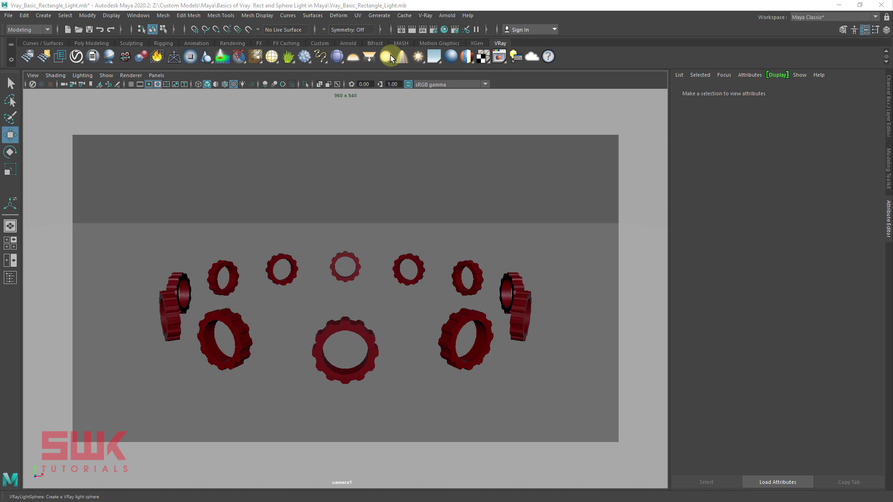
click(389, 55)
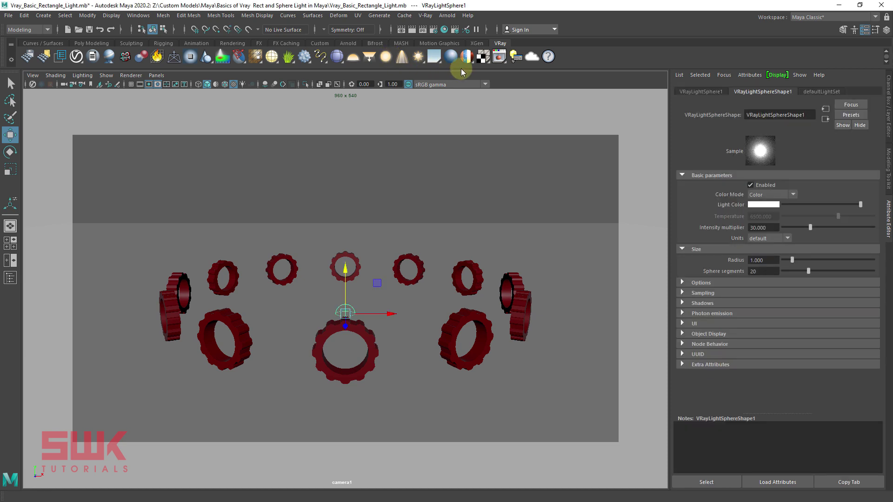
drag(344, 267, 341, 99)
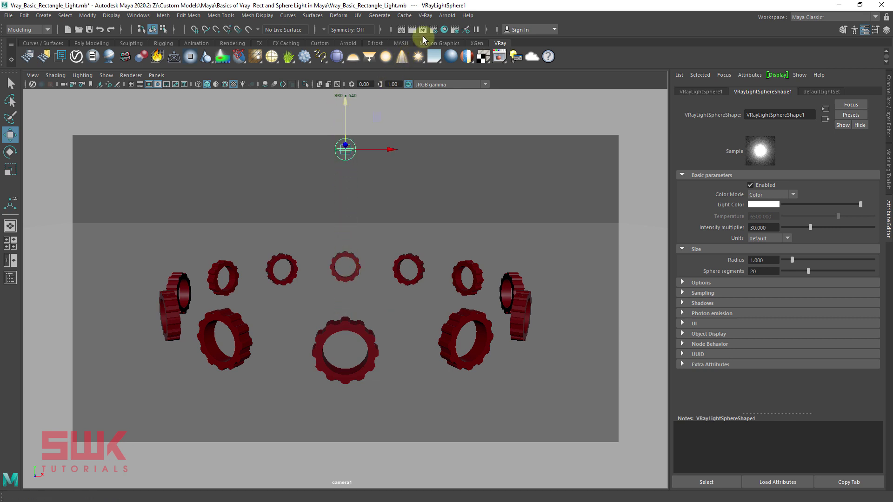
click(423, 31)
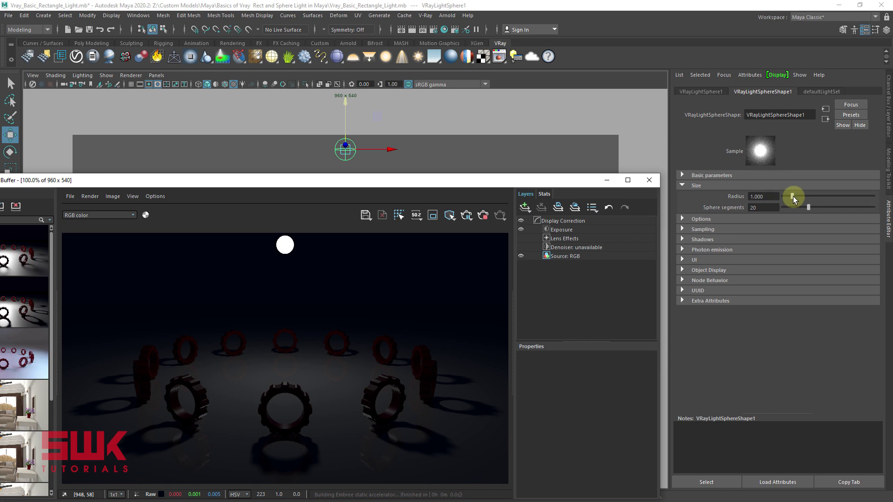
Increase the sphere light's Radius from 1.000 to 3.906
drag(793, 197, 817, 198)
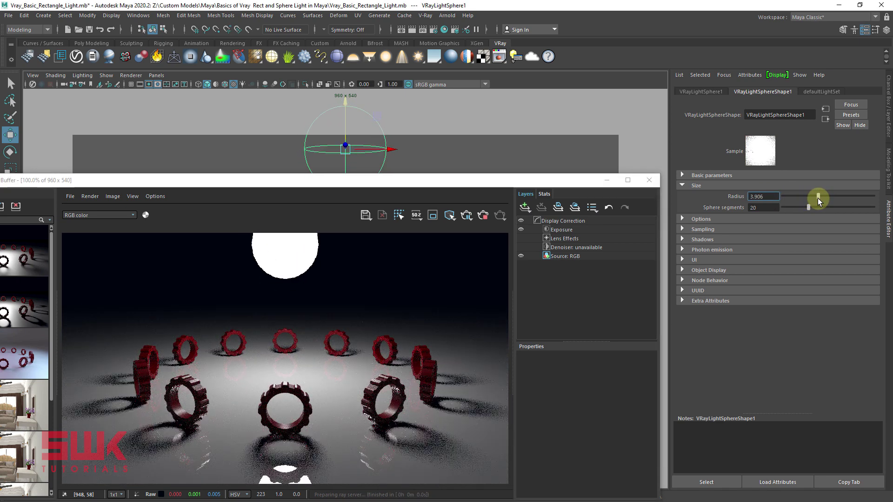